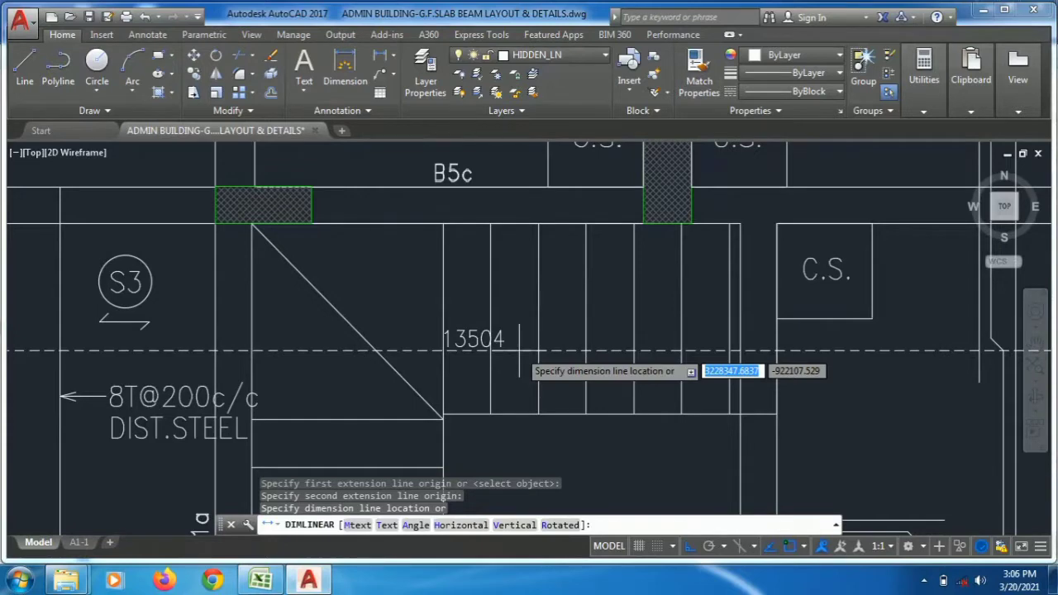
# - Apply the merged label formatting to the B7 rows with the Format Painter
pyautogui.moveTo(261, 579)
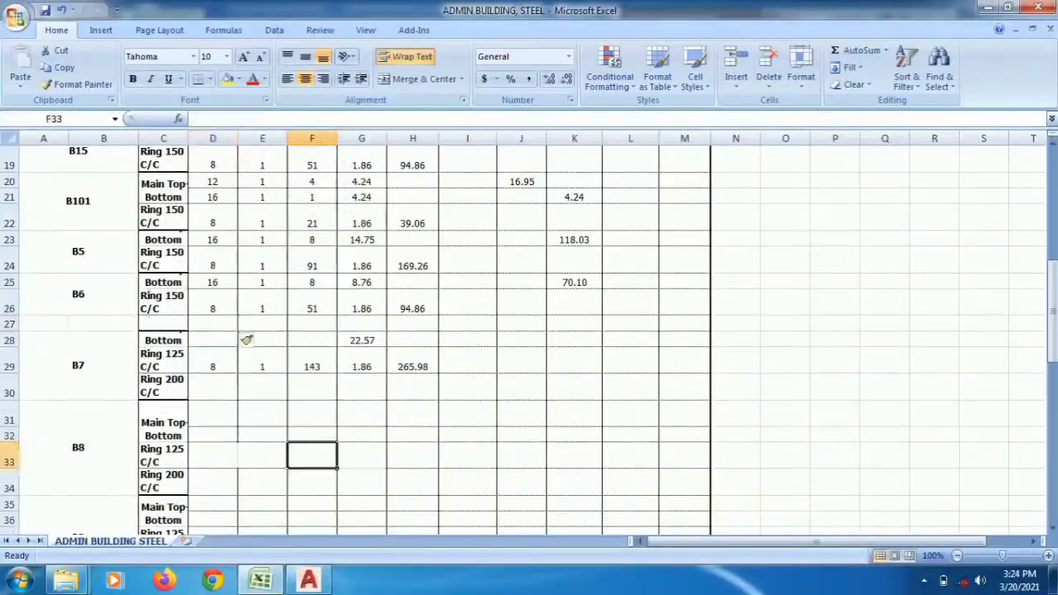
pyautogui.moveTo(163, 327); pyautogui.dragTo(163, 341)
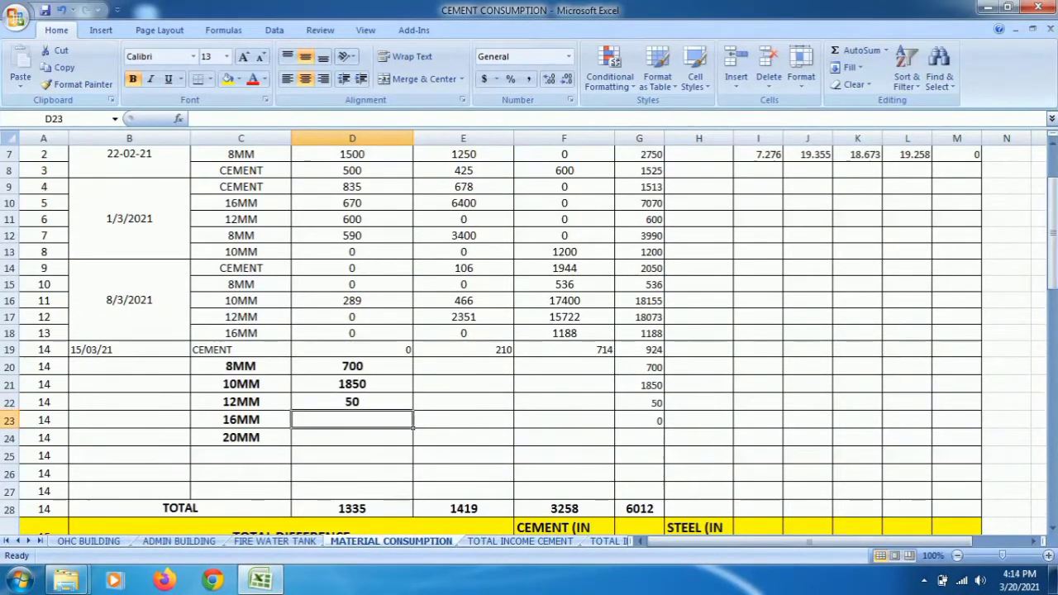
# - Enter the OHC building's 16MM quantity 1400 and 20MM quantity 1250, then select E20 for Admin quantities
pyautogui.write('1400')
pyautogui.press('Return')
pyautogui.write('1250')
pyautogui.press('Tab')
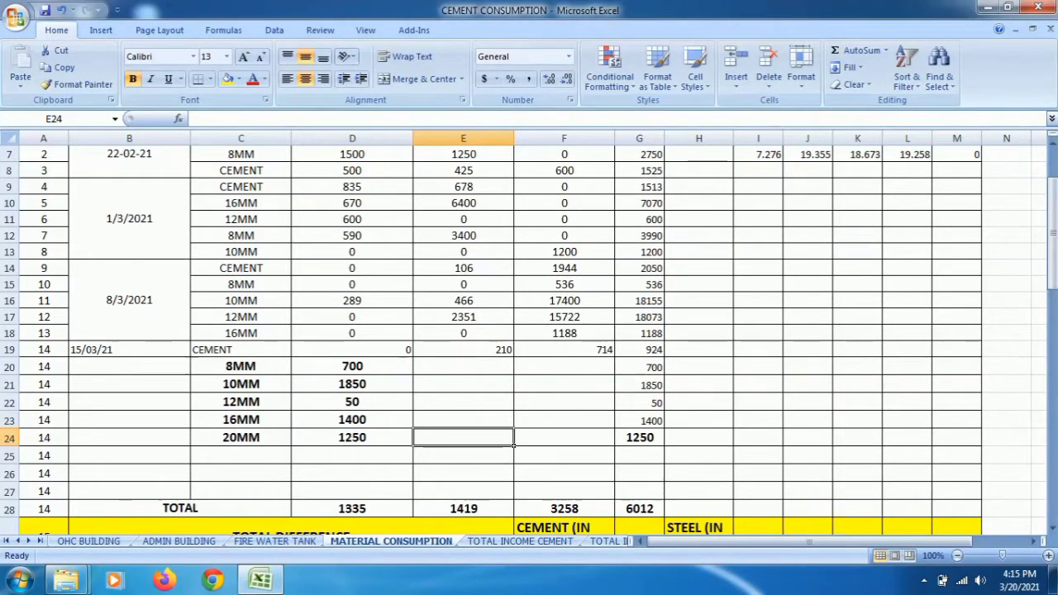
pyautogui.click(463, 366)
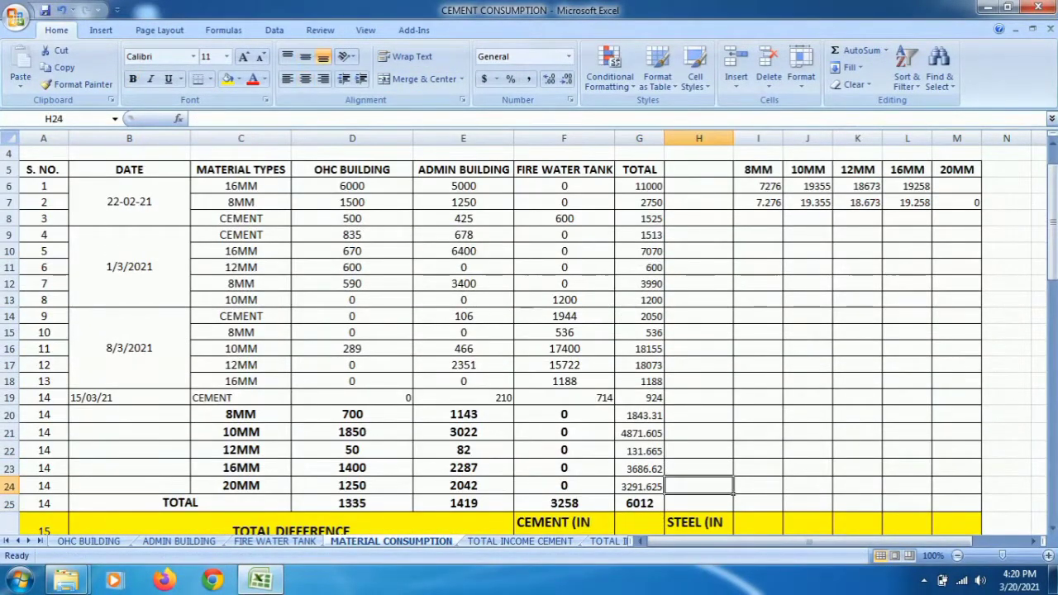
# - Check the difference and grand total cells, then begin a formula in cell I6
pyautogui.press('Down')
pyautogui.press('Down')
pyautogui.press('Left')
pyautogui.press('Up')
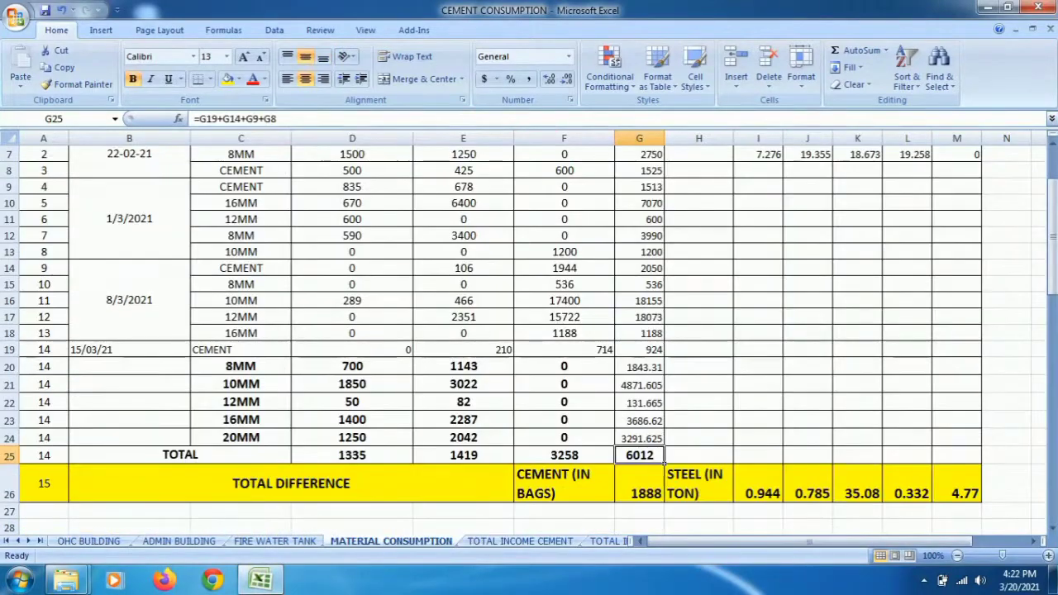
pyautogui.click(759, 493)
pyautogui.scroll(1, 759, 331)
pyautogui.click(777, 187)
pyautogui.write('=')
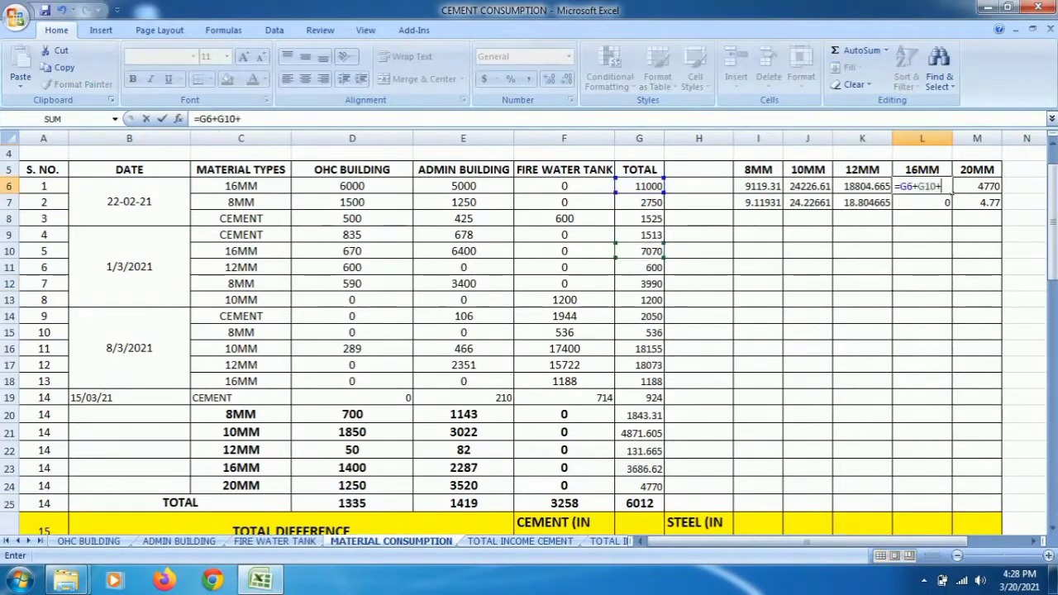
# - Scroll through the 15/03/21 block to review its steel quantities and differences
pyautogui.scroll(-3, 529, 339)
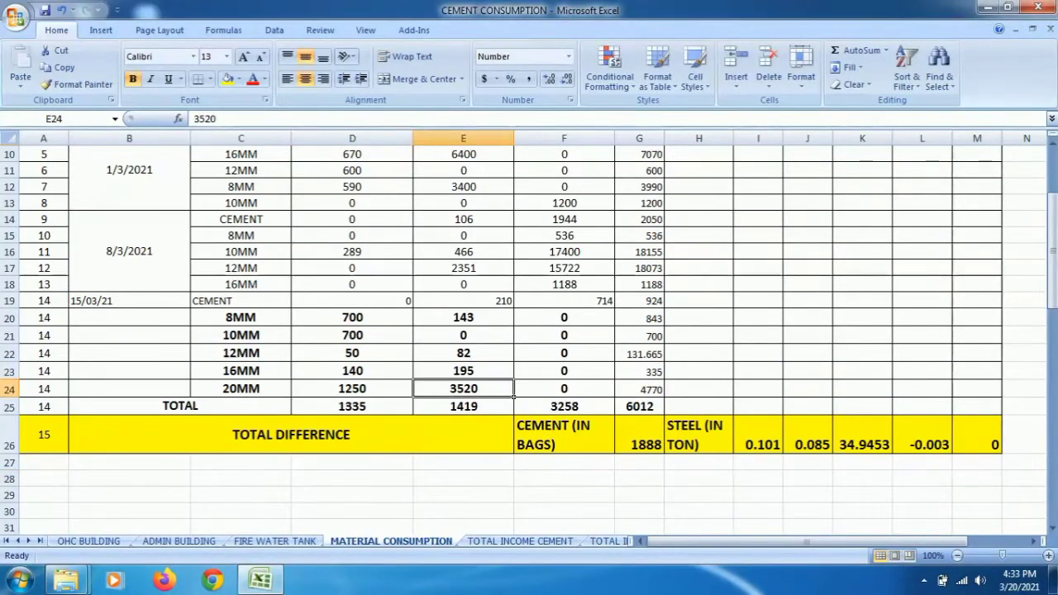
pyautogui.scroll(1, 529, 331)
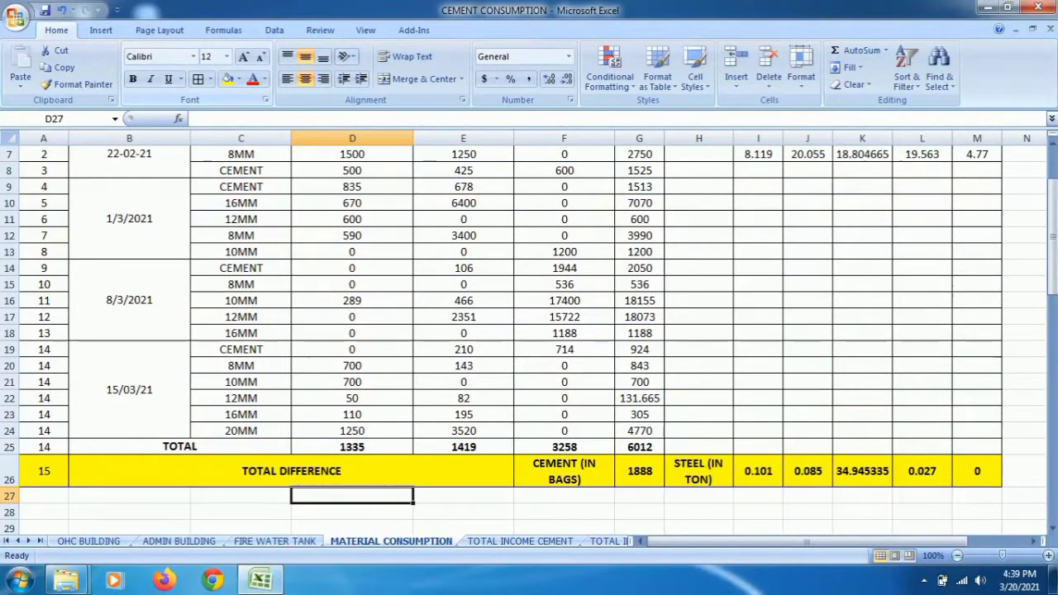
# - Scroll the material consumption table to review the total difference row
pyautogui.scroll(2, 530, 330)
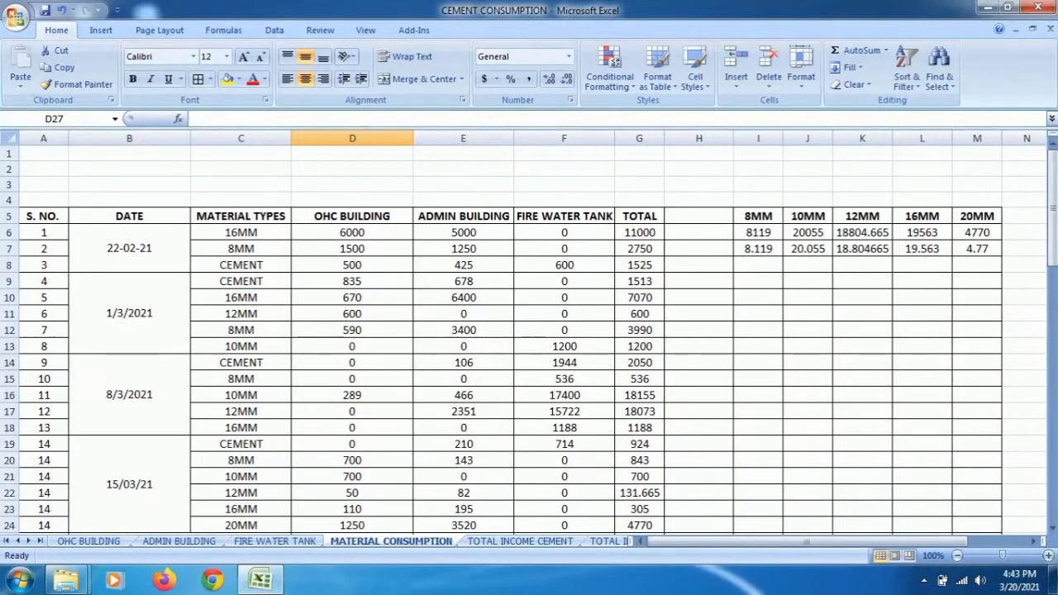
pyautogui.scroll(-2, 529, 331)
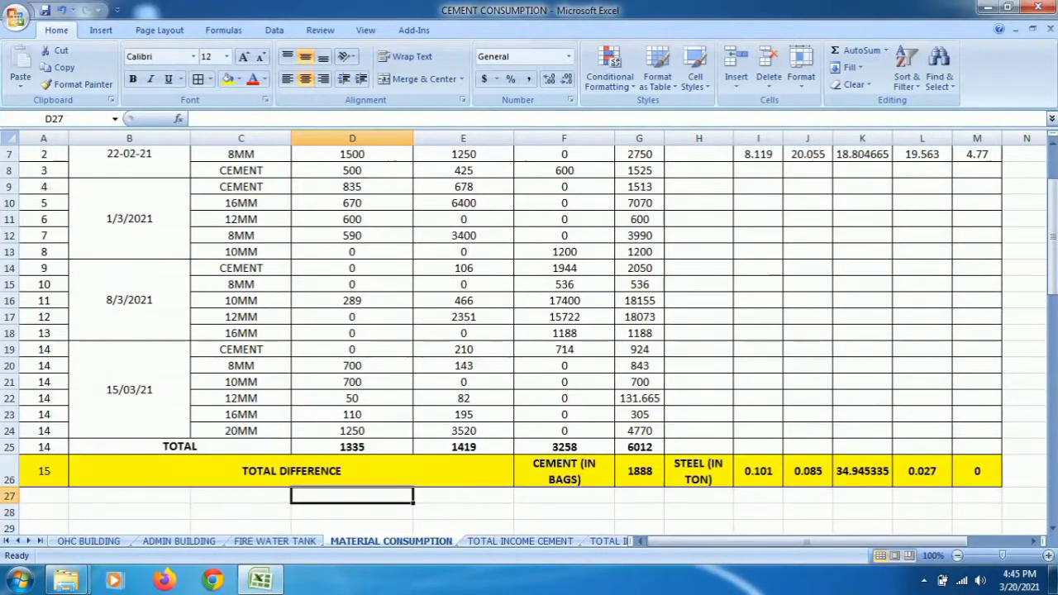